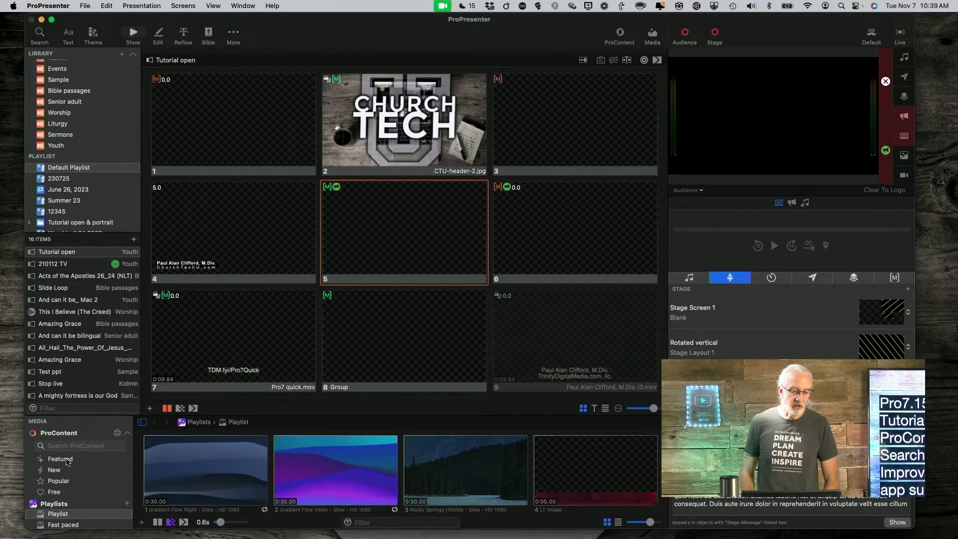
# Browse the Featured ProContent media collection
pyautogui.click(60, 459)
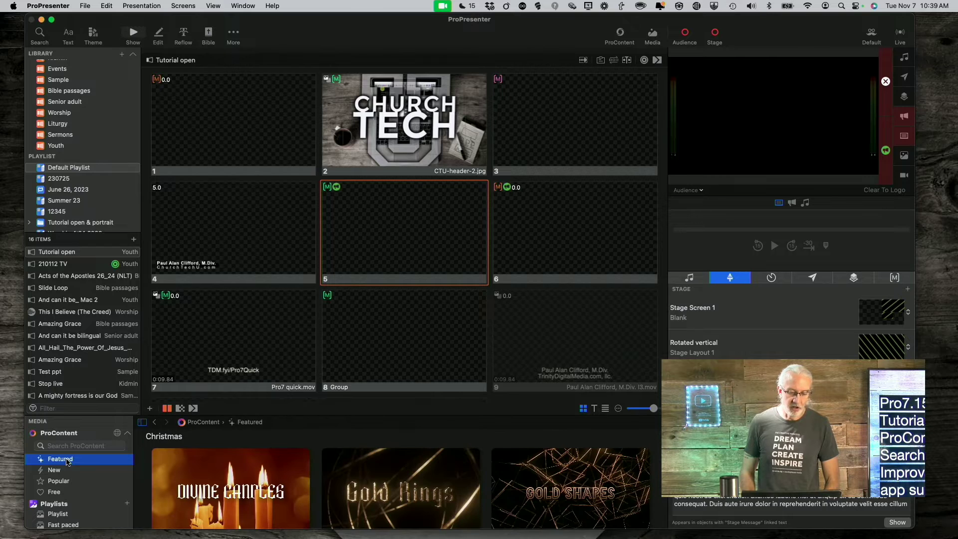
pyautogui.scroll(-5, 261, 480)
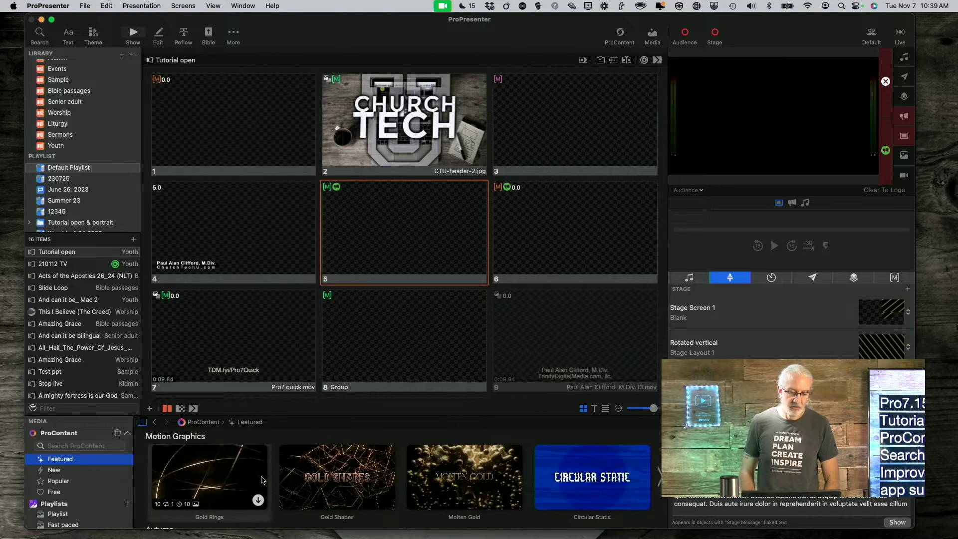
pyautogui.scroll(-3, 262, 480)
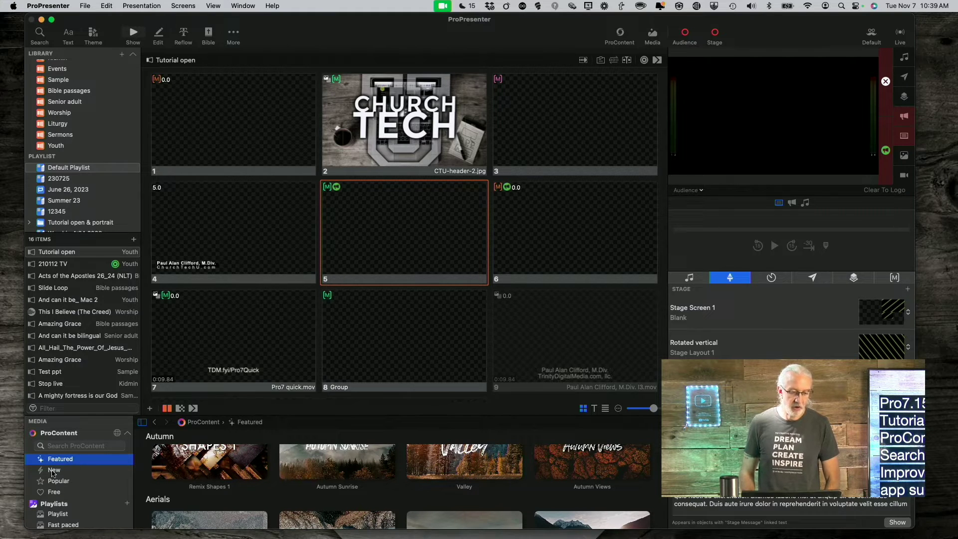
# Browse the New and Popular ProContent media collections
pyautogui.click(53, 471)
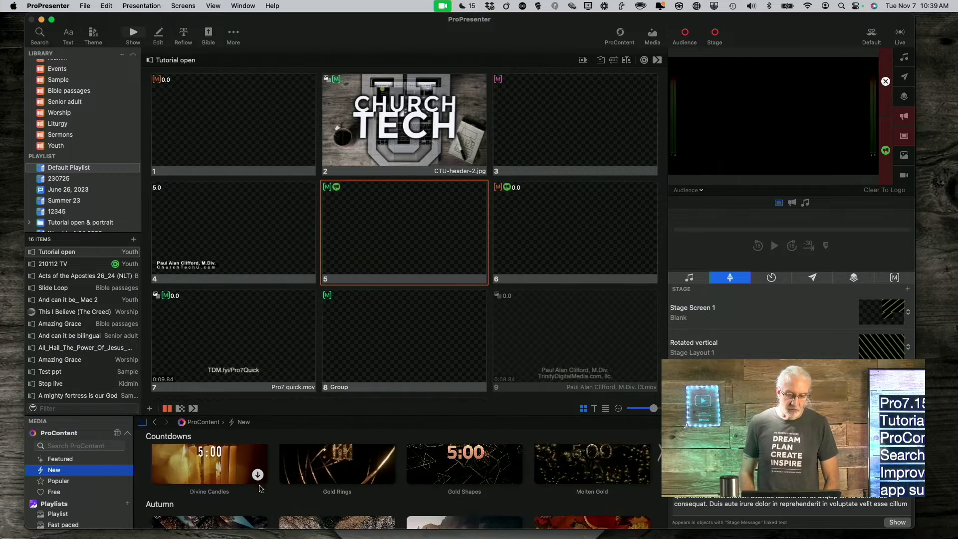
pyautogui.click(104, 481)
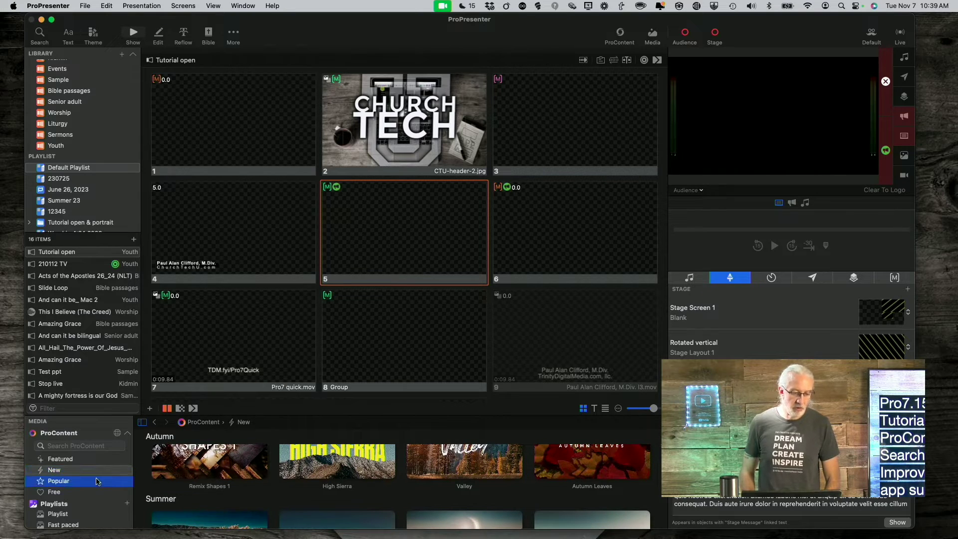
pyautogui.scroll(-5, 224, 467)
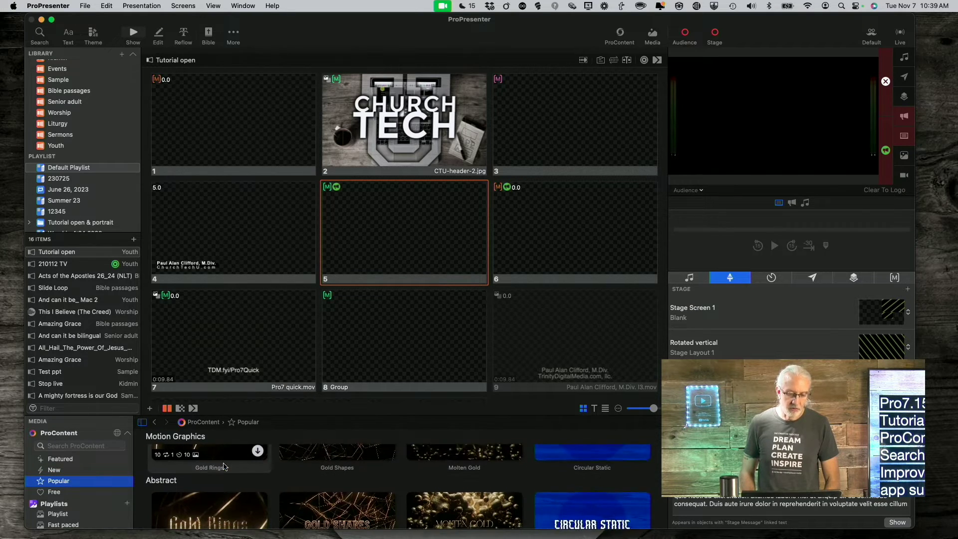
# Show the Free ProContent media, then bring up the ProContent search view
pyautogui.click(54, 493)
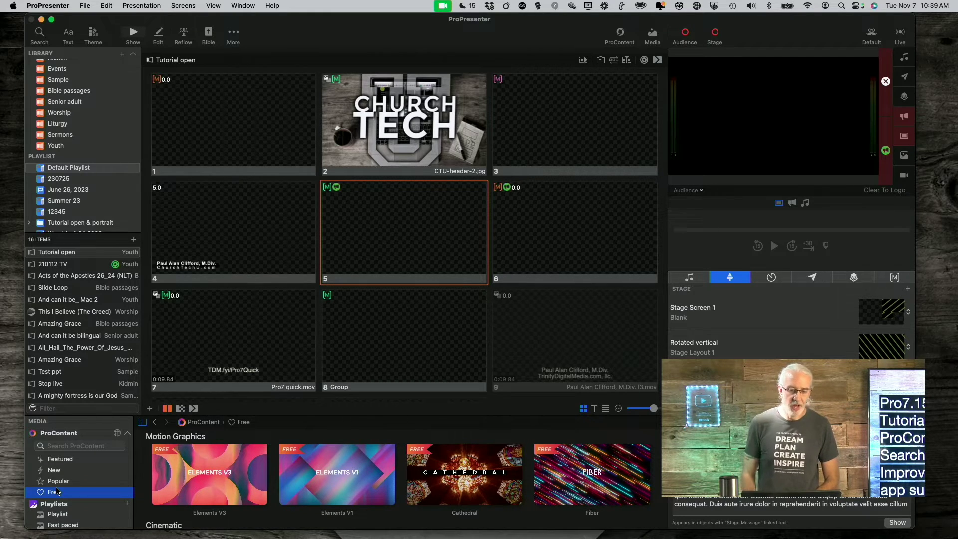
pyautogui.scroll(-3, 57, 491)
pyautogui.scroll(3, 56, 490)
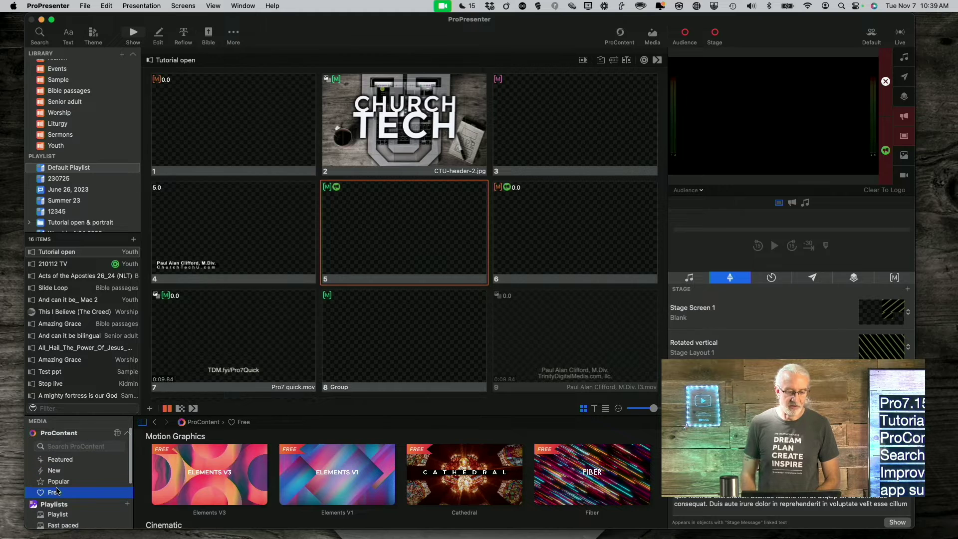
pyautogui.click(73, 446)
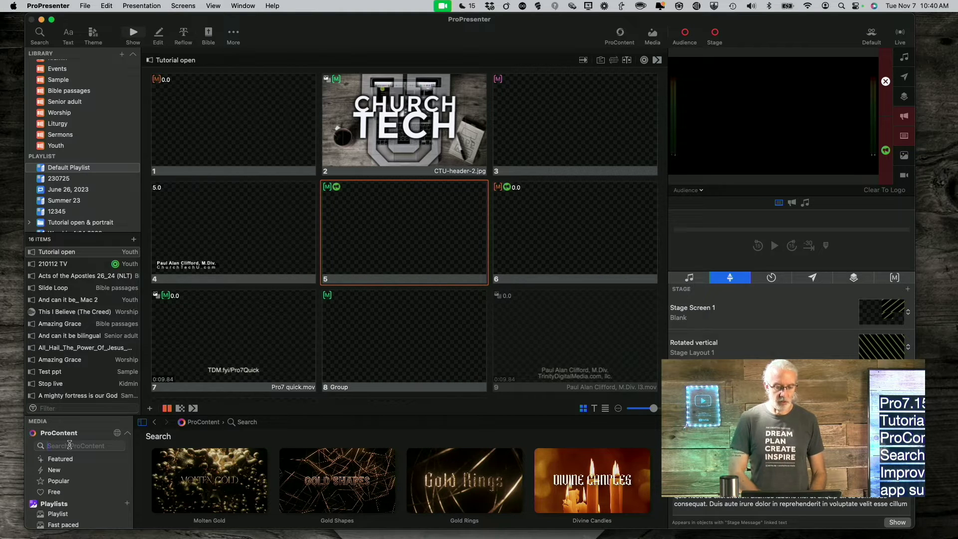
# Search ProContent for 'Christmas', scroll through the matching media, then clear the query
pyautogui.write('Chris')
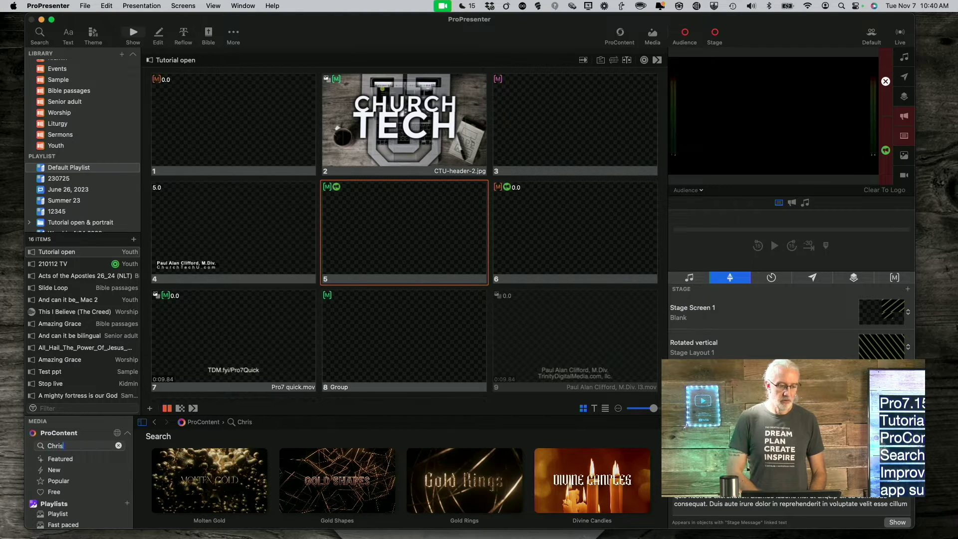
pyautogui.write('tmas')
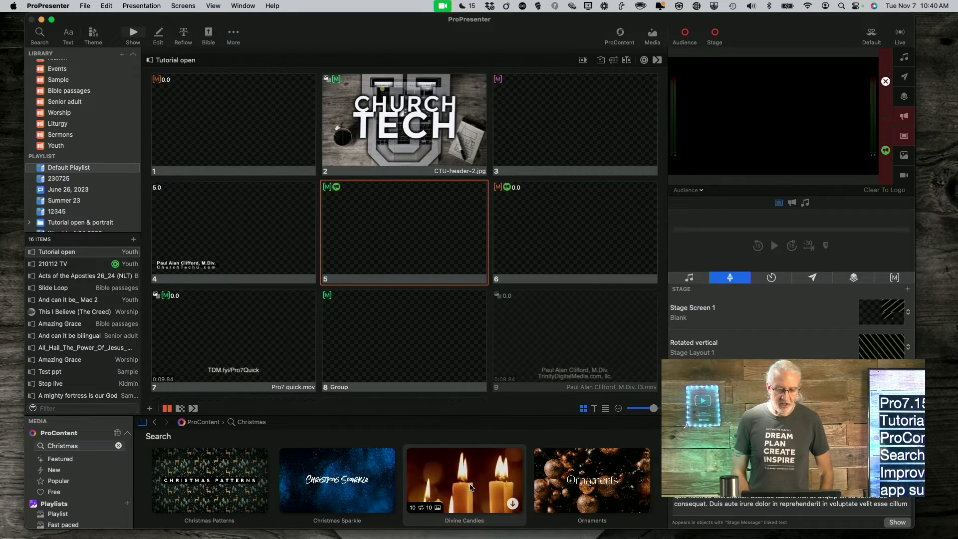
pyautogui.scroll(-3, 572, 490)
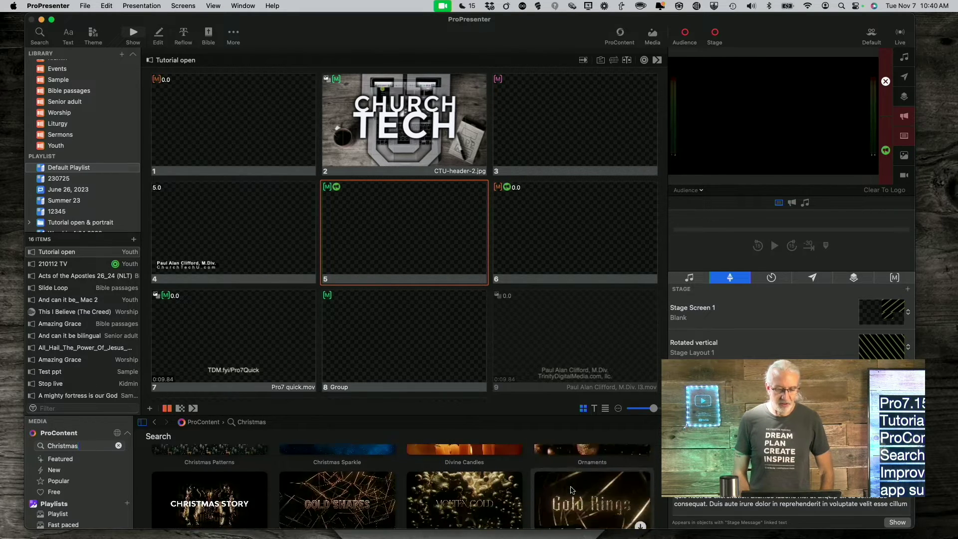
pyautogui.scroll(-3, 573, 490)
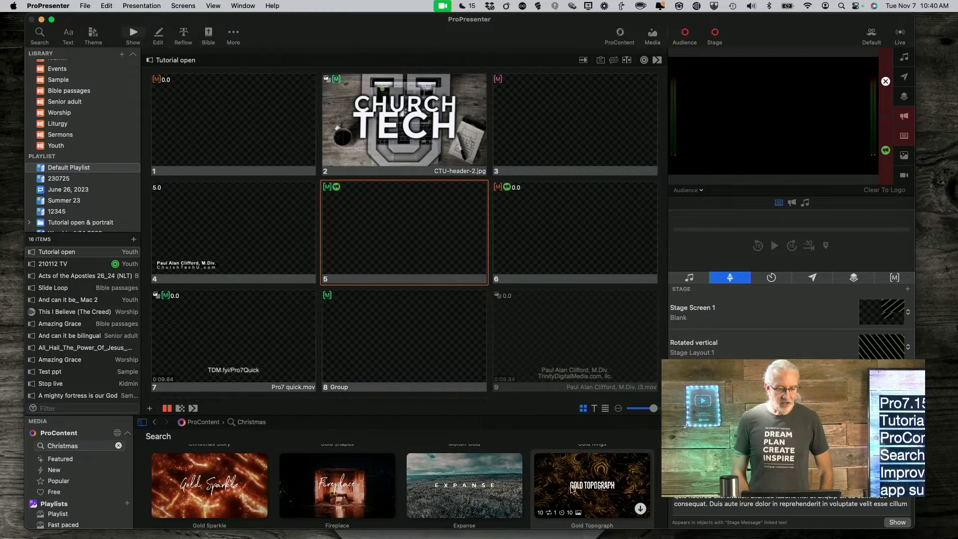
pyautogui.scroll(-1, 573, 490)
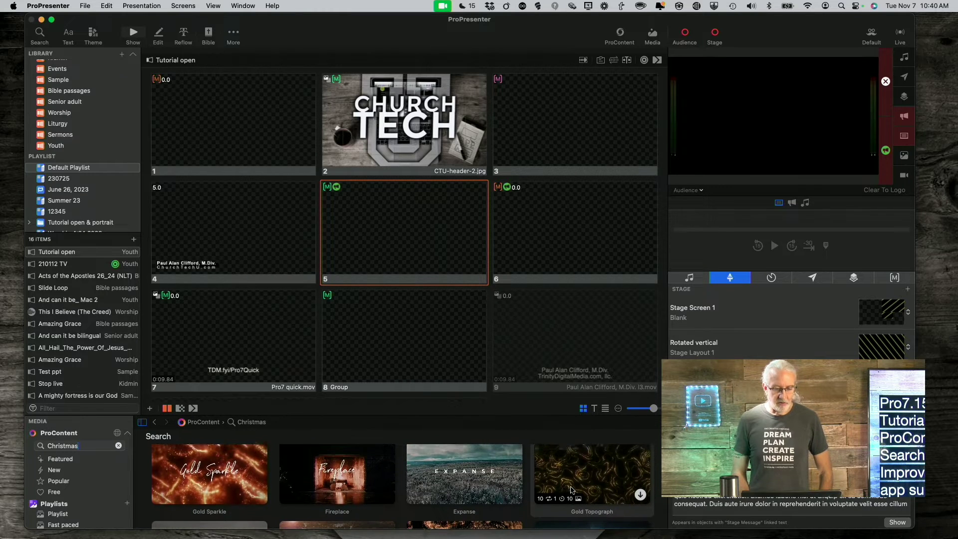
pyautogui.scroll(5, 572, 489)
pyautogui.scroll(-4, 573, 490)
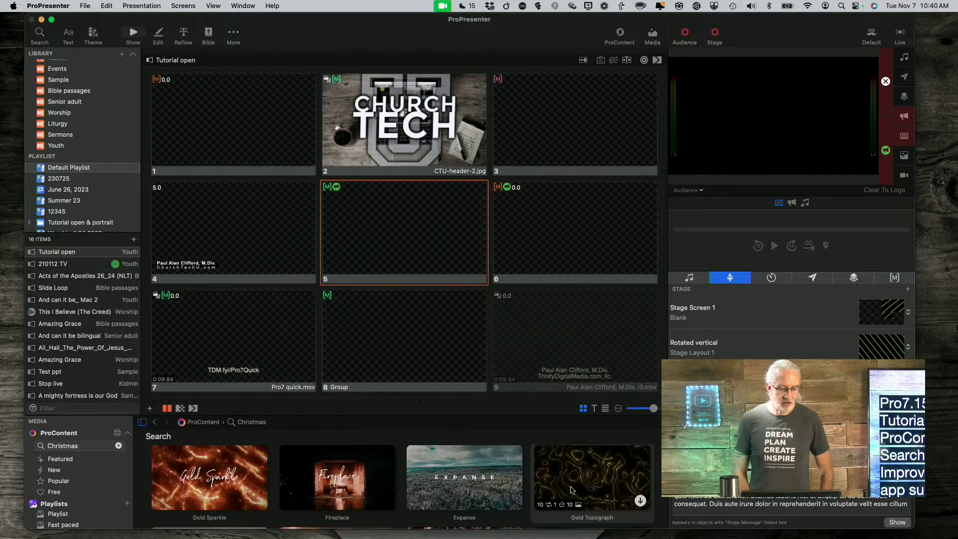
pyautogui.scroll(-1, 572, 489)
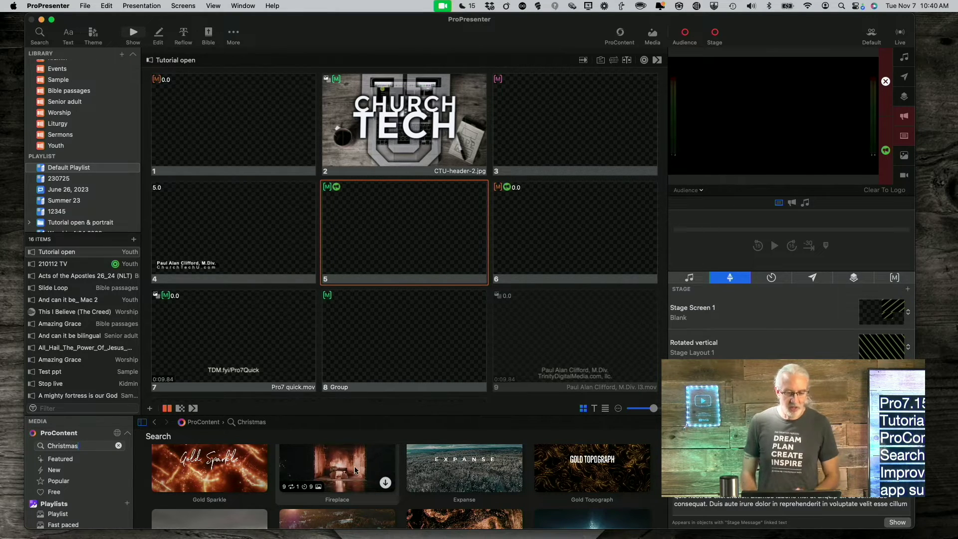
pyautogui.scroll(-3, 351, 470)
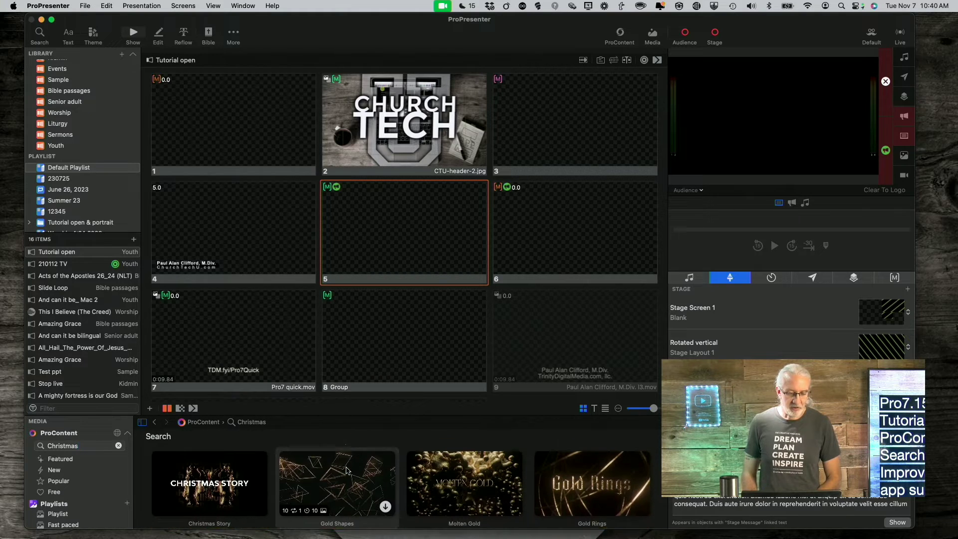
pyautogui.scroll(1, 347, 470)
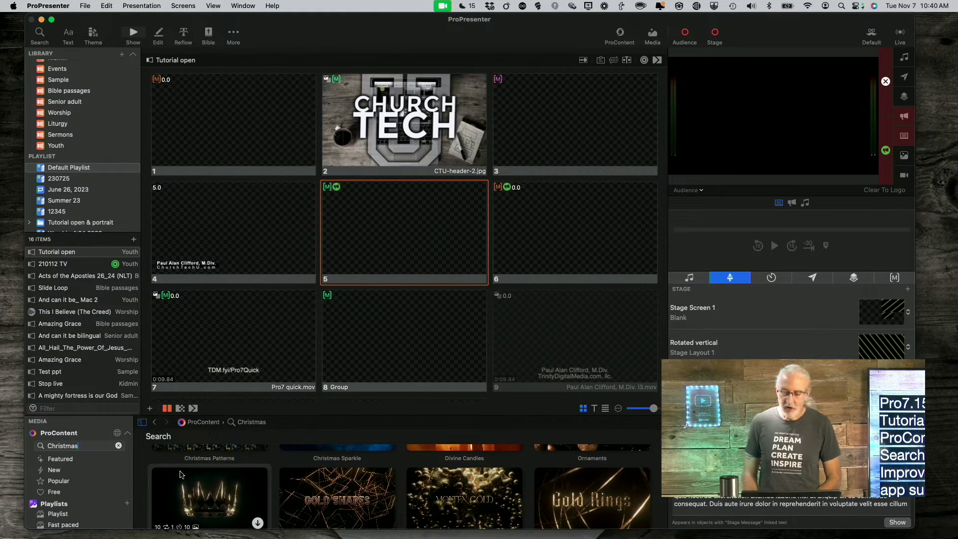
pyautogui.scroll(-1, 181, 474)
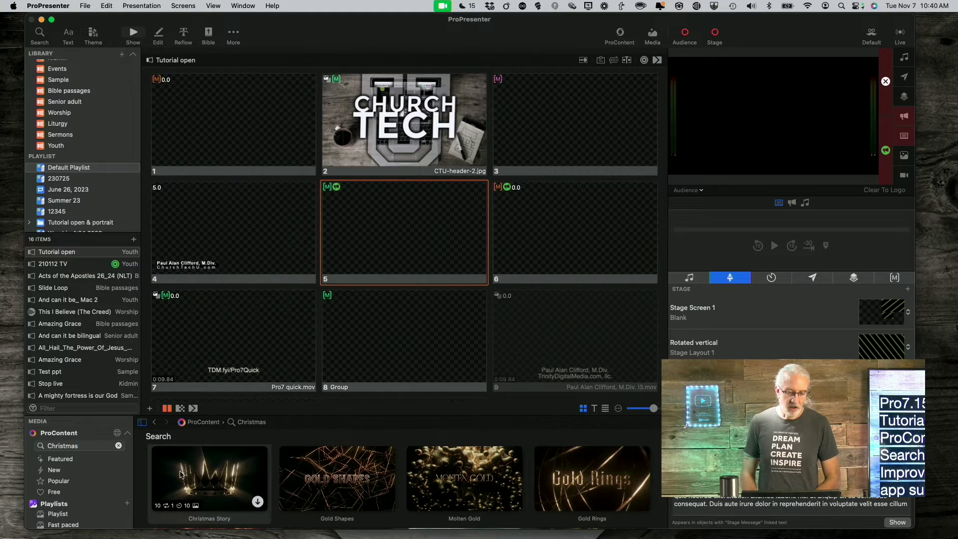
pyautogui.scroll(-1, 181, 474)
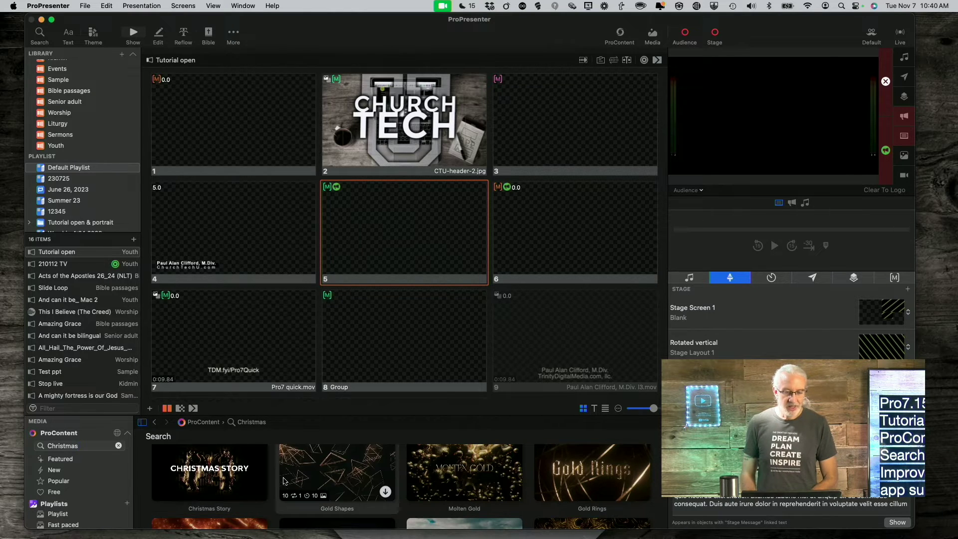
pyautogui.click(118, 446)
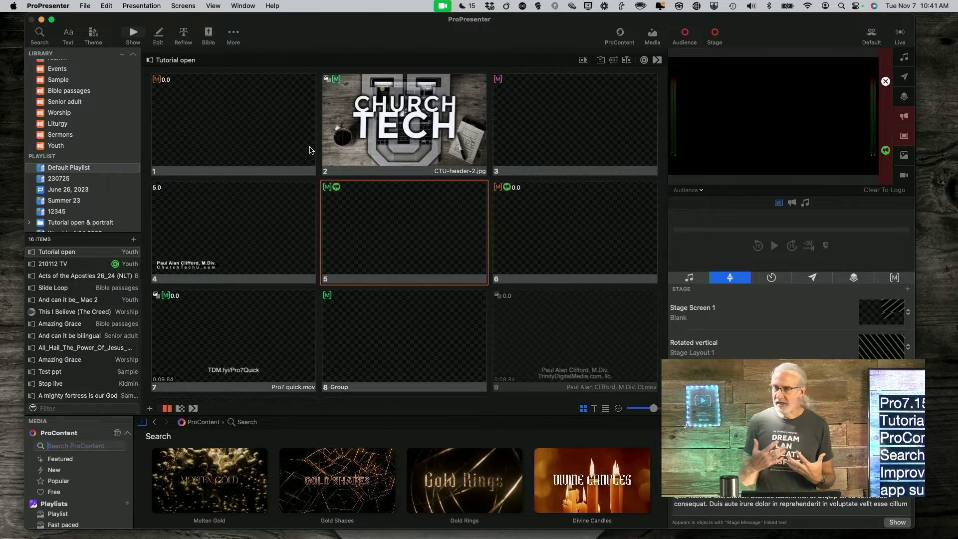
pyautogui.click(276, 7)
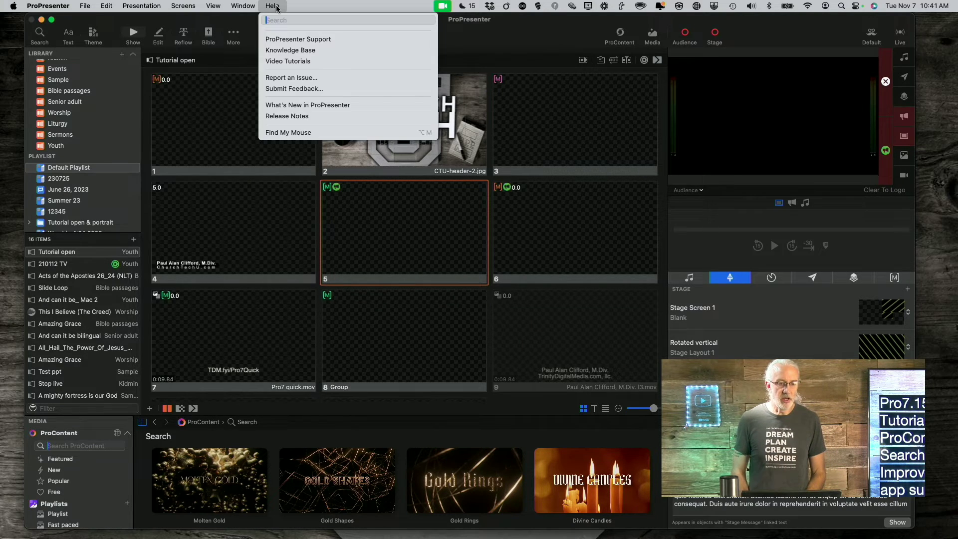
pyautogui.click(287, 79)
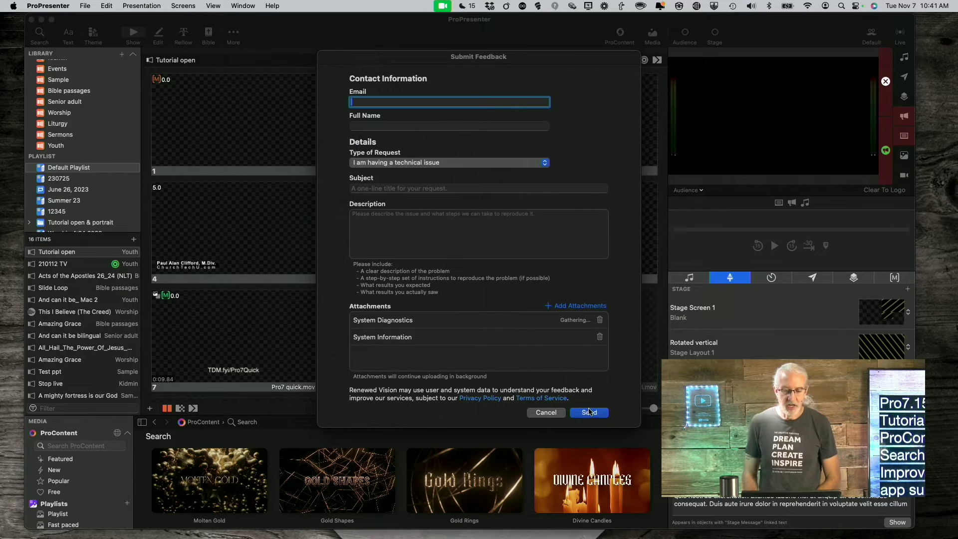
pyautogui.click(544, 413)
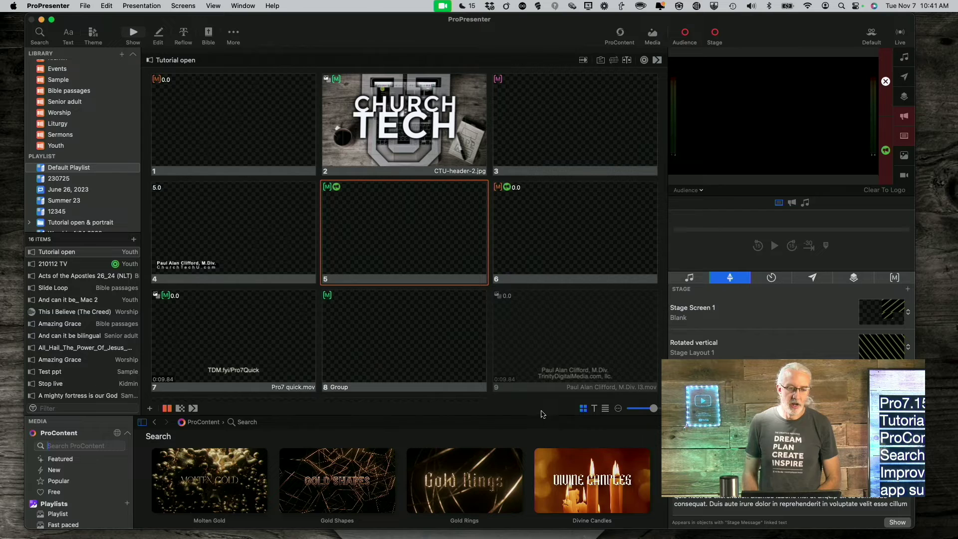
# Open the Submit Feedback form from the Help menu
pyautogui.click(247, 6)
pyautogui.moveTo(272, 6)
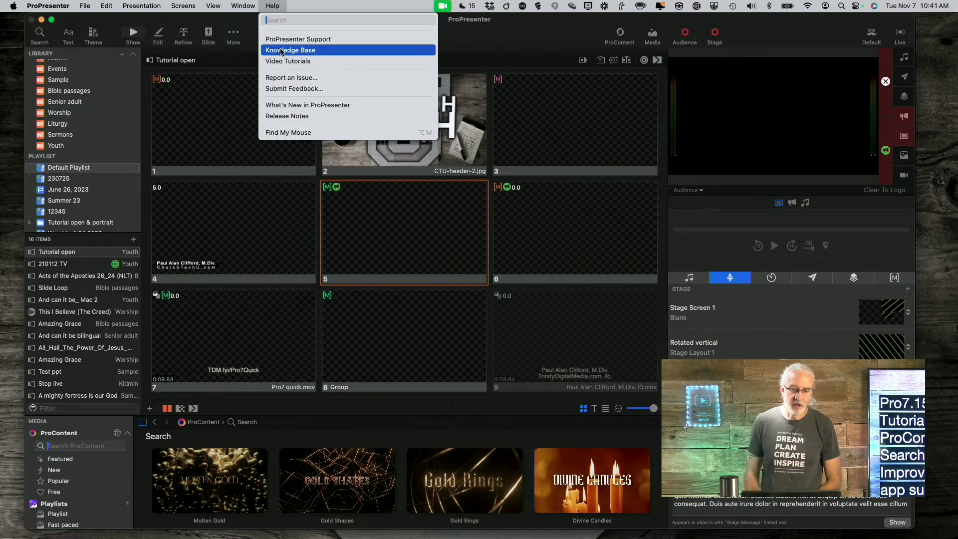
pyautogui.click(279, 88)
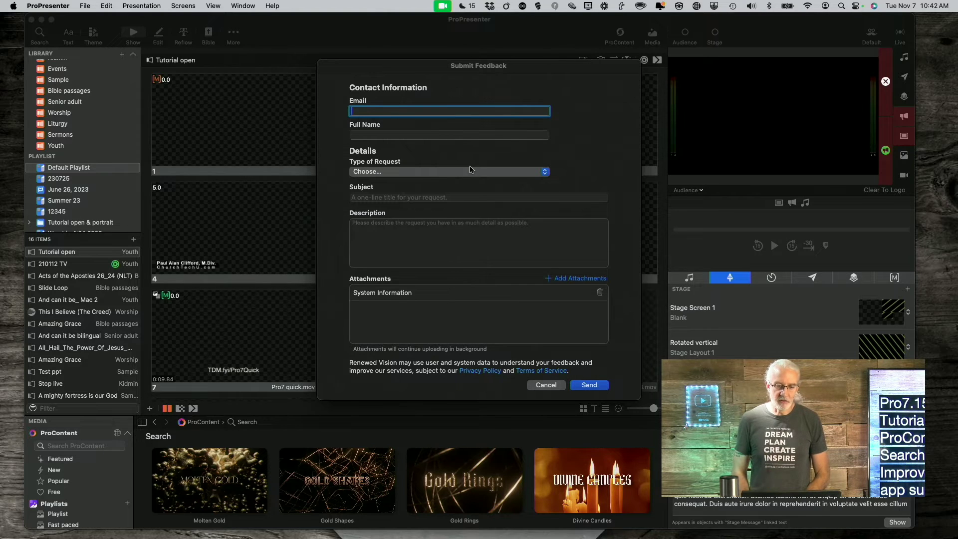
# View the request types without choosing one, then dismiss the feedback form unsent
pyautogui.click(545, 172)
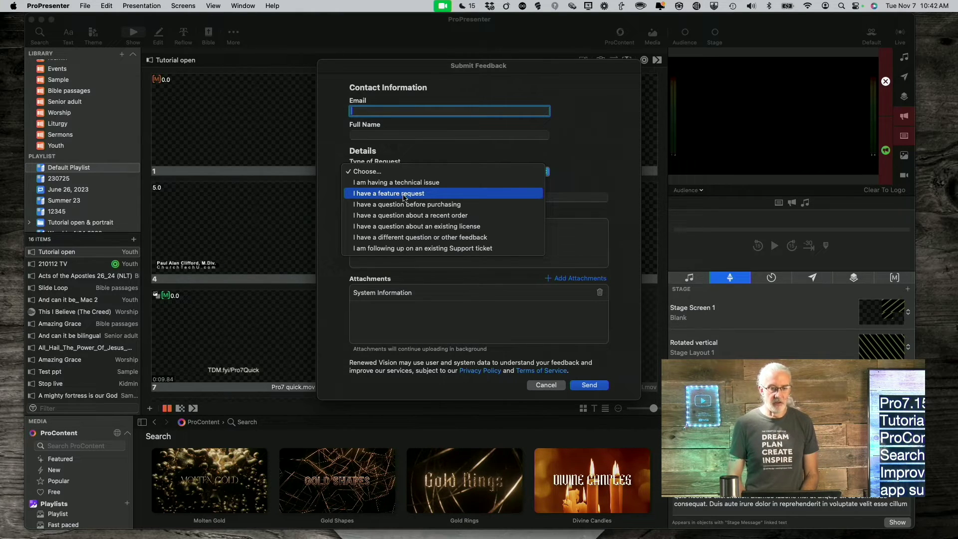
pyautogui.click(579, 144)
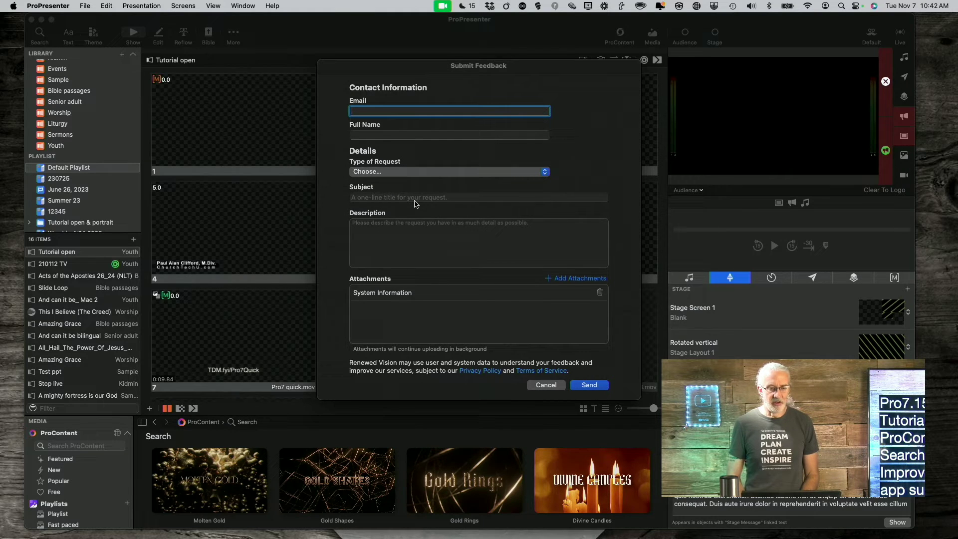
pyautogui.click(545, 387)
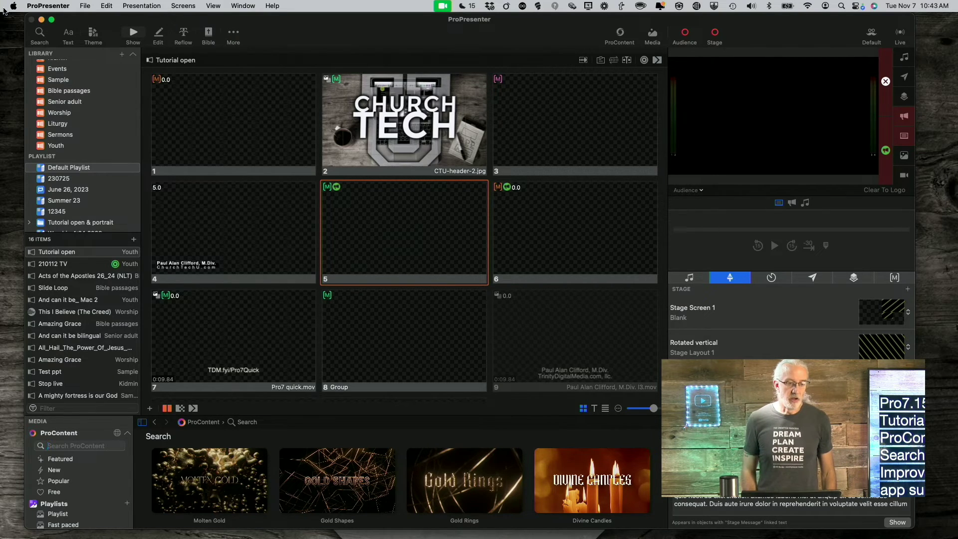
pyautogui.click(15, 8)
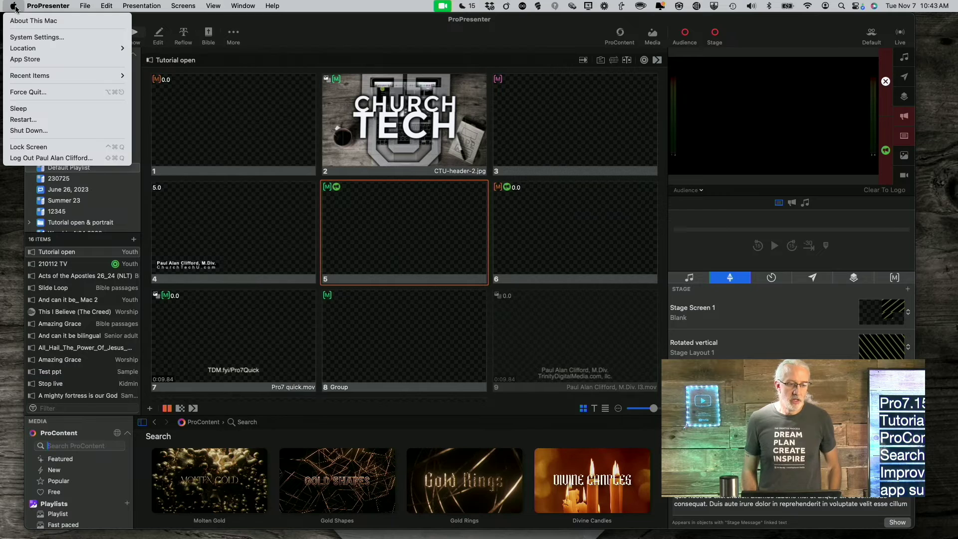
pyautogui.click(23, 22)
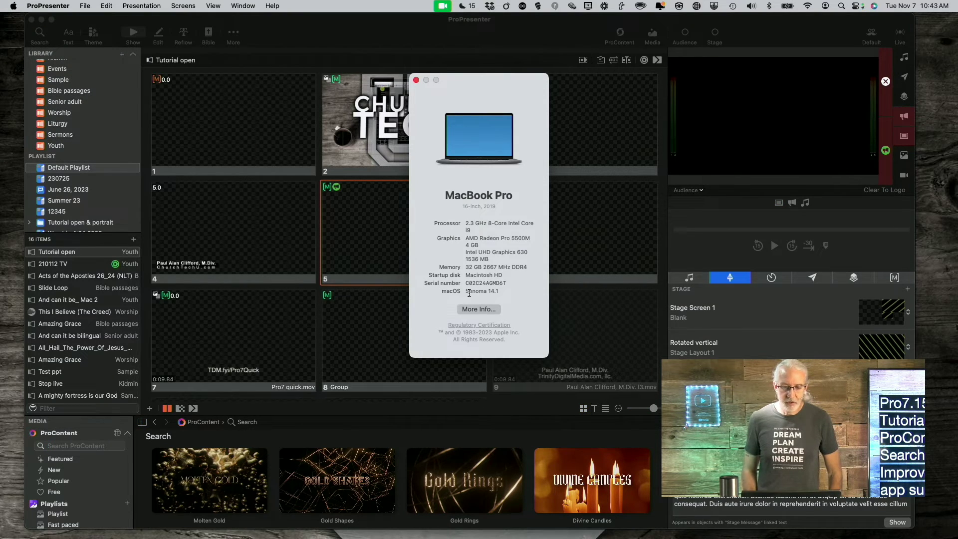
pyautogui.moveTo(465, 294); pyautogui.dragTo(508, 295)
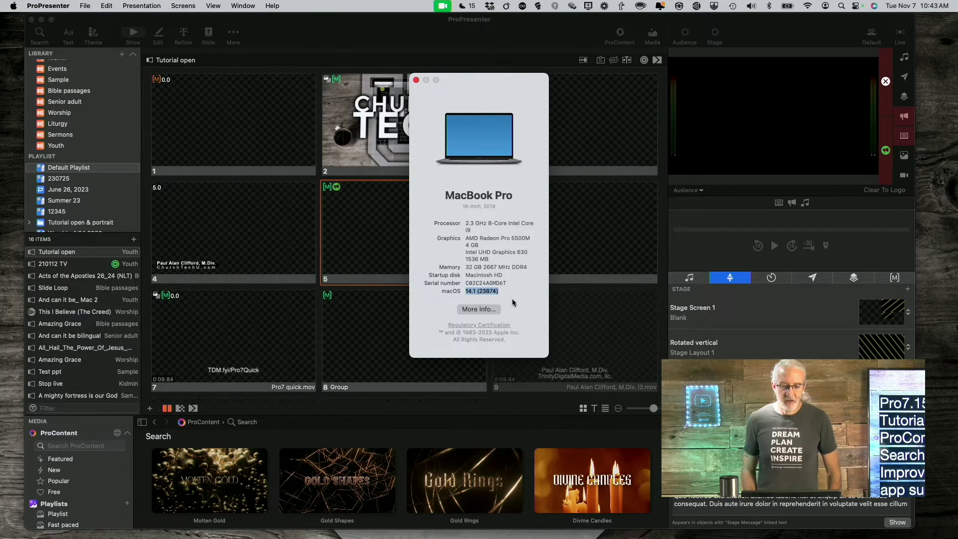
pyautogui.click(486, 283)
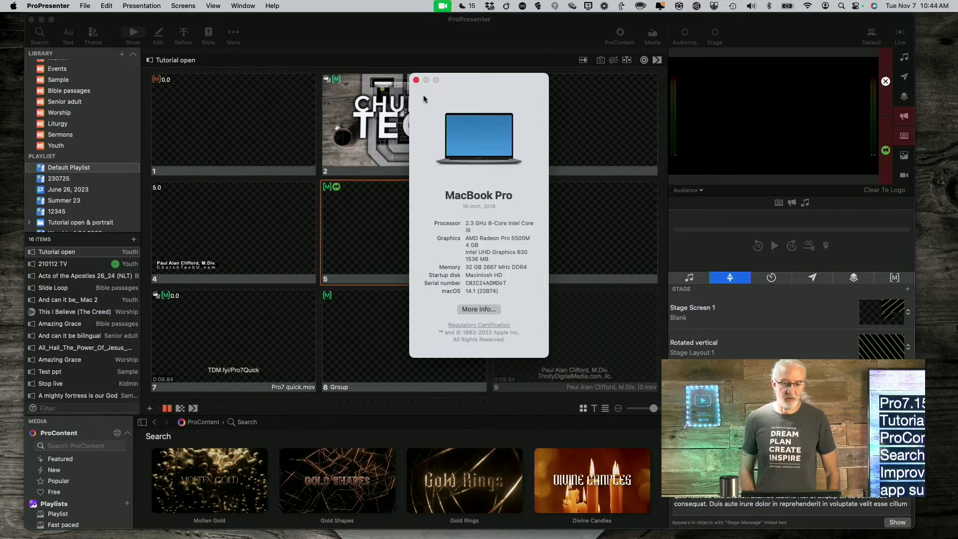
pyautogui.click(416, 80)
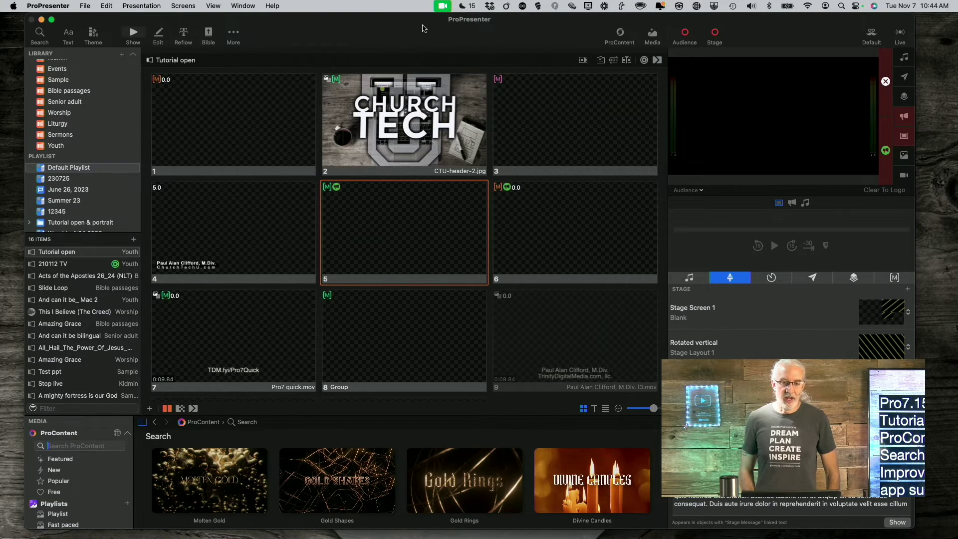